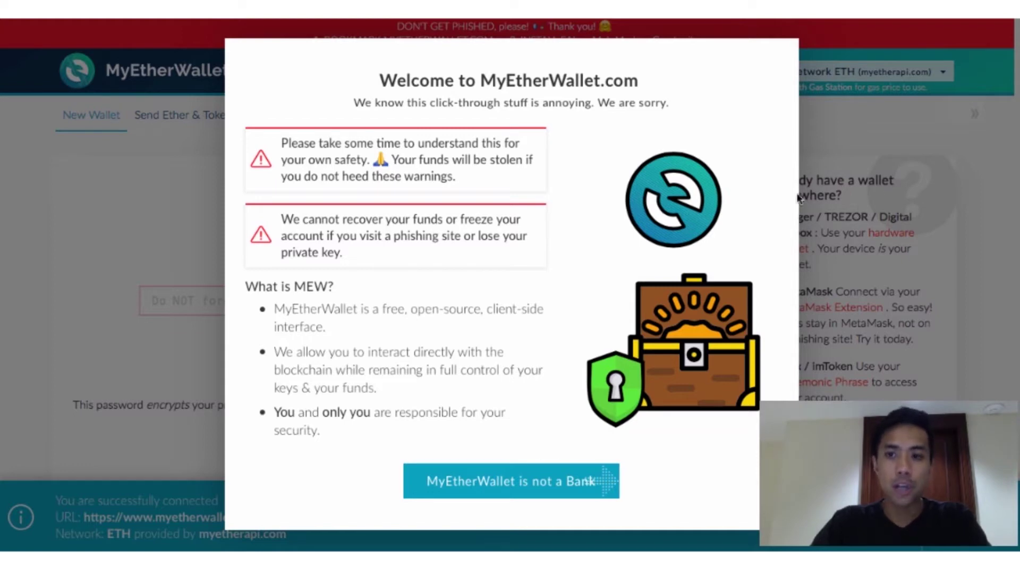
Step: Dismiss the welcome notice, enter a wallet password, and create the new wallet
click(894, 178)
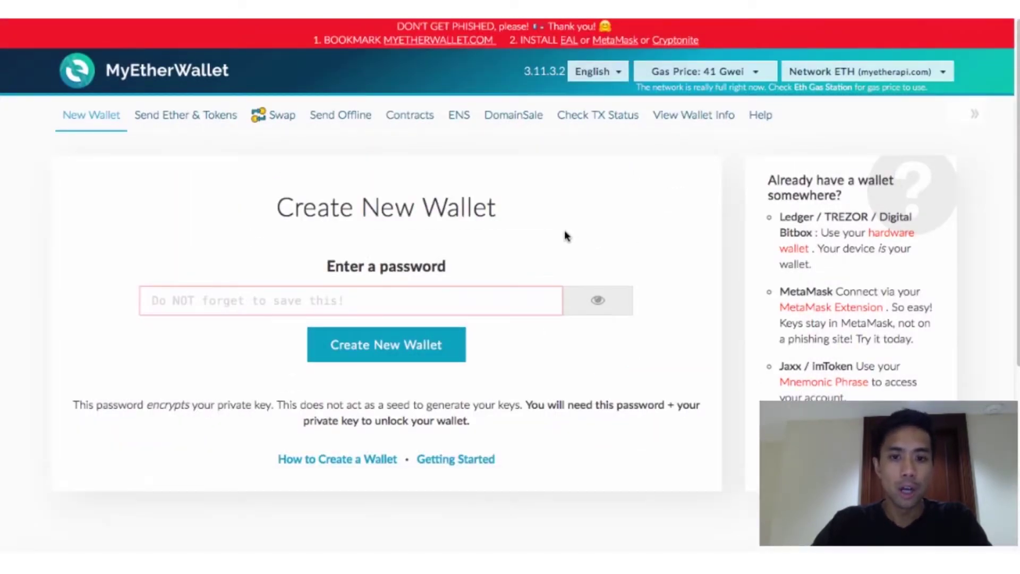
click(425, 304)
text(•••••)
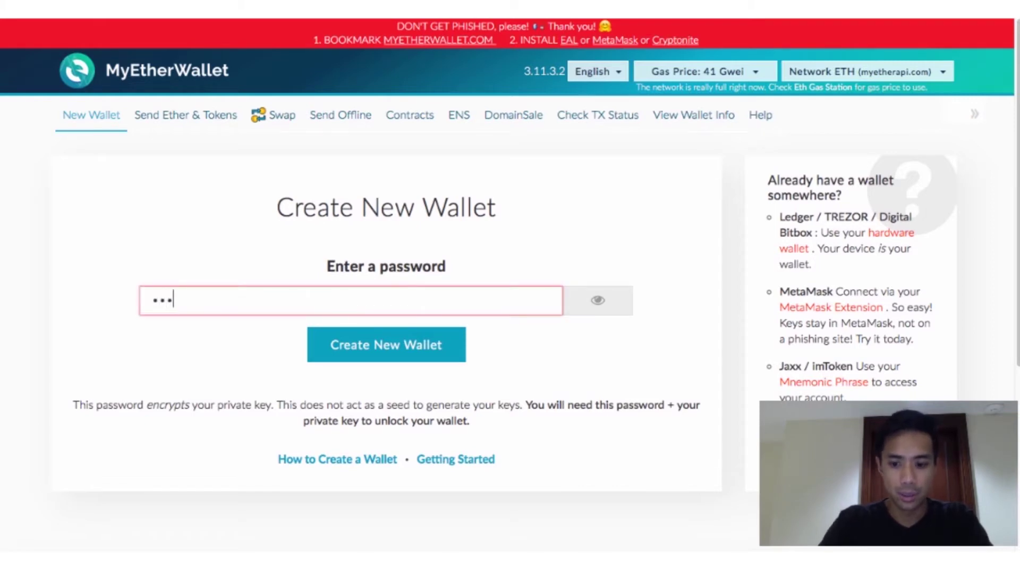
text(•••••)
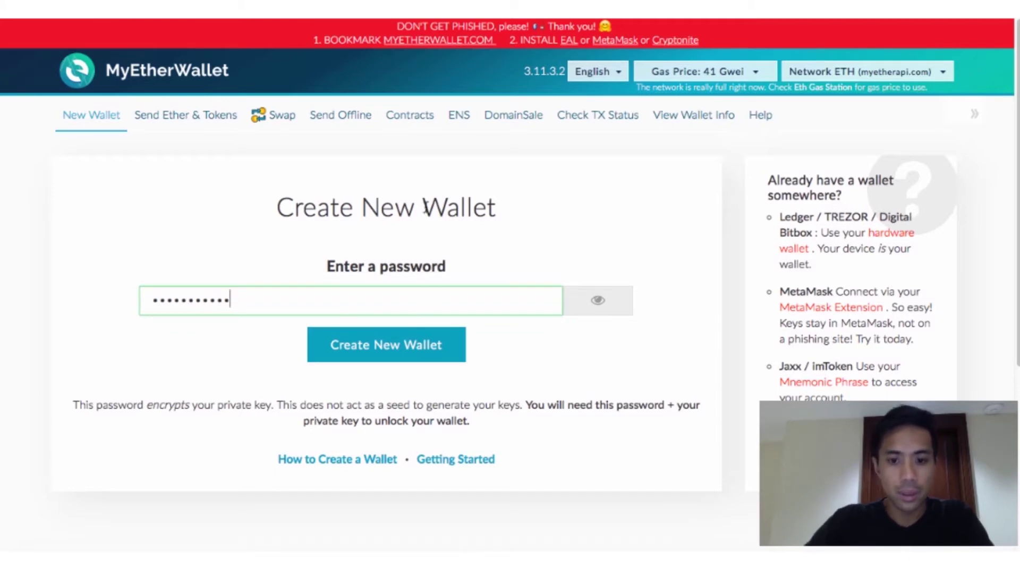
click(377, 353)
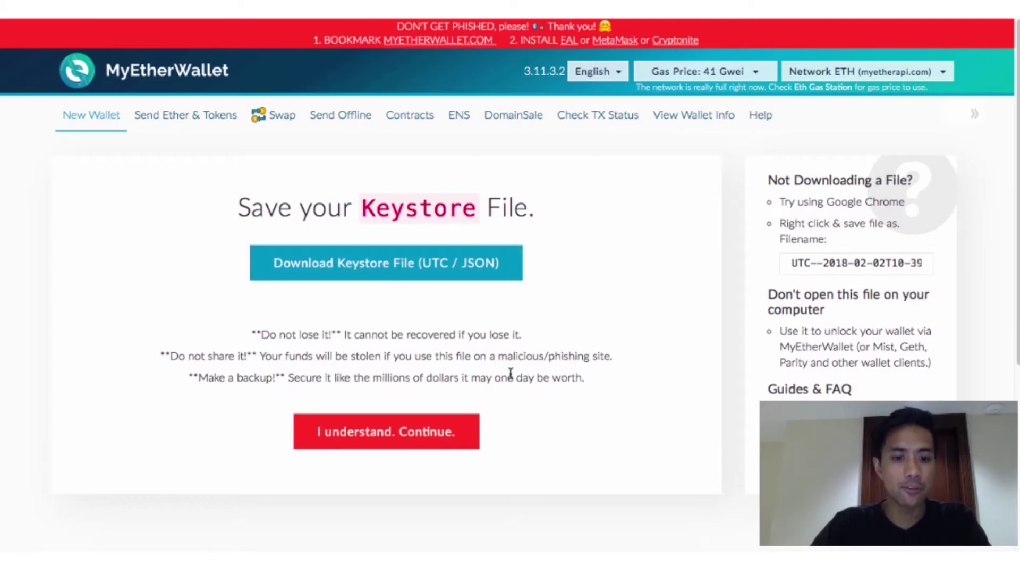
Step: Acknowledge the keystore warning and go to the View Wallet Info page
click(447, 426)
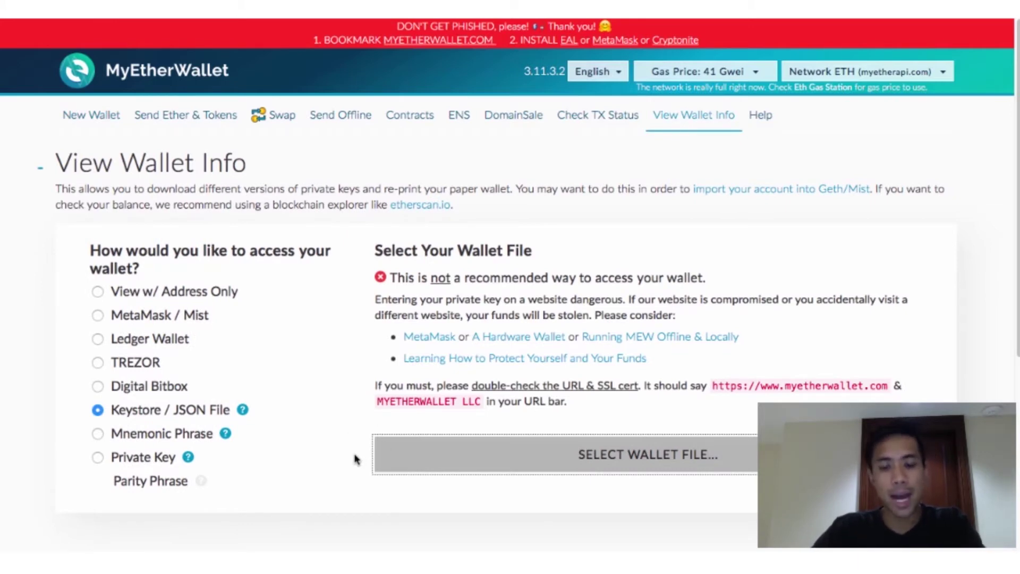
click(98, 458)
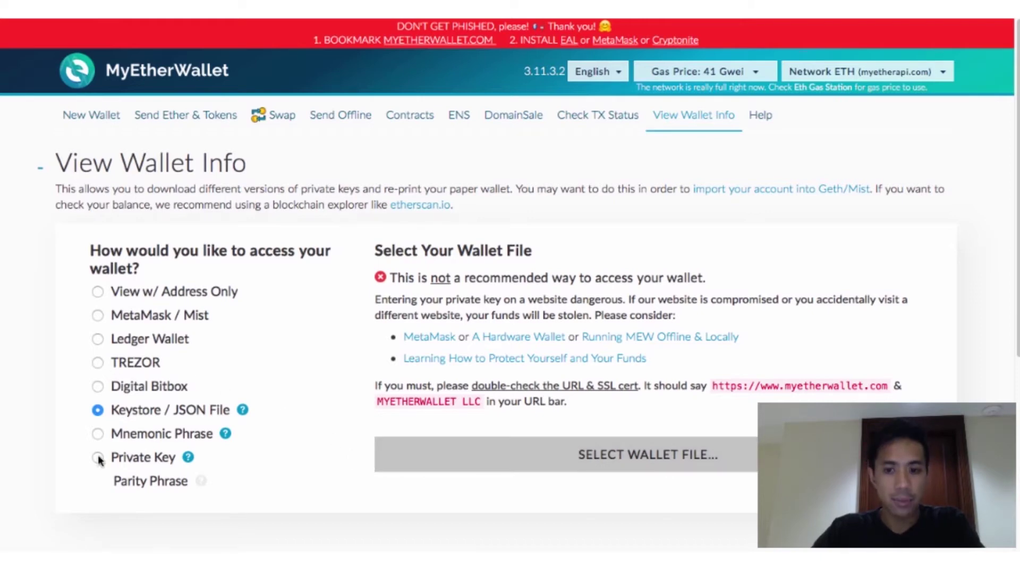
Step: Unlock the wallet by pasting its private key under the Private Key option
click(98, 459)
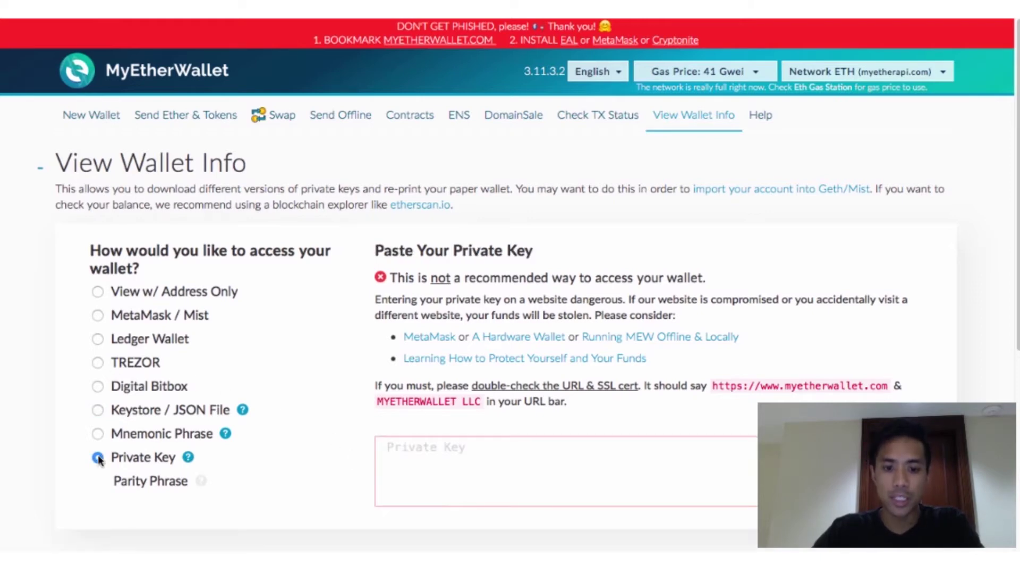
click(504, 455)
key(ctrl+v)
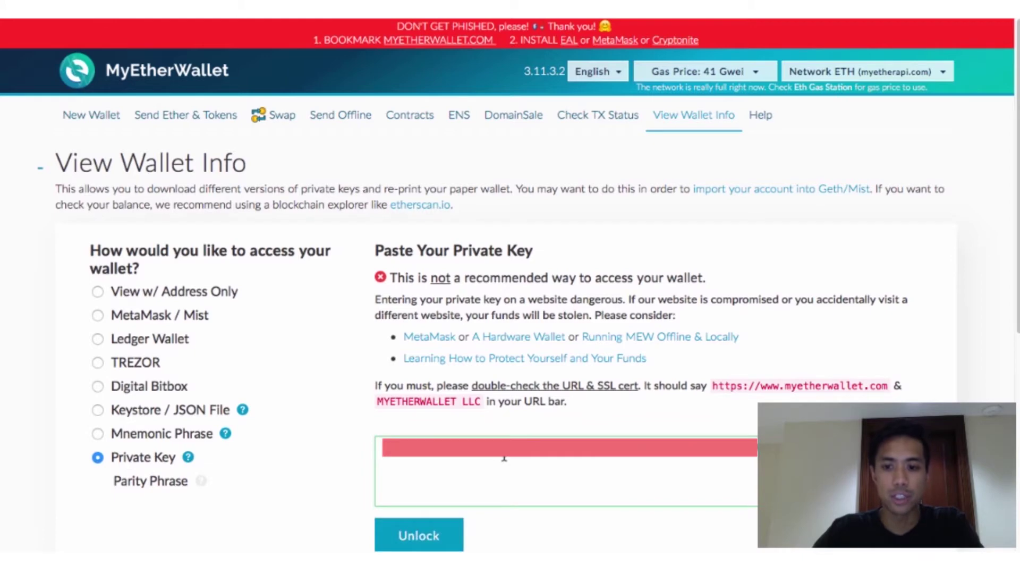
click(453, 534)
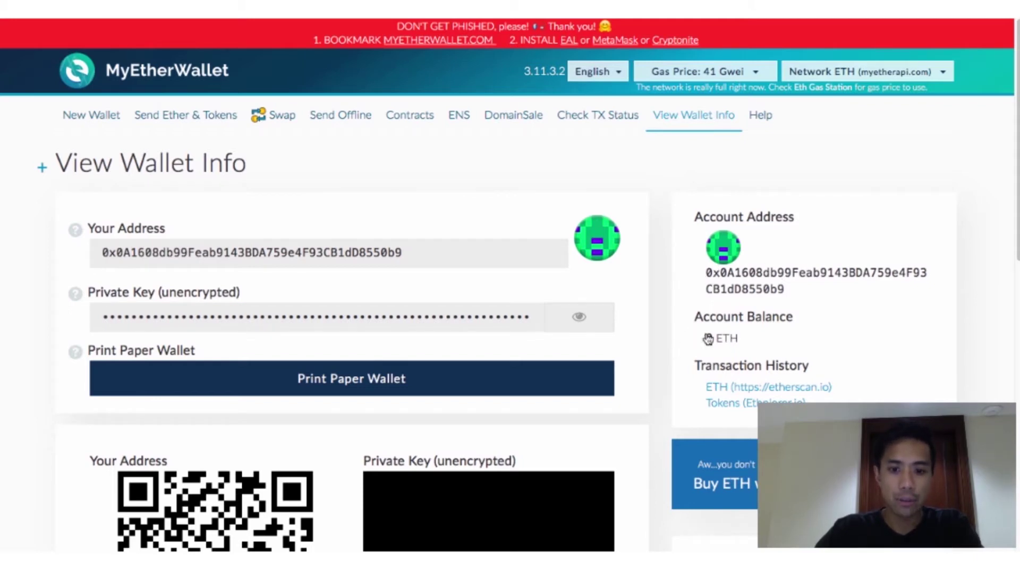
Step: Show the full token list under Token Balances
scroll(632, 376, down, 1)
scroll(634, 376, down, 5)
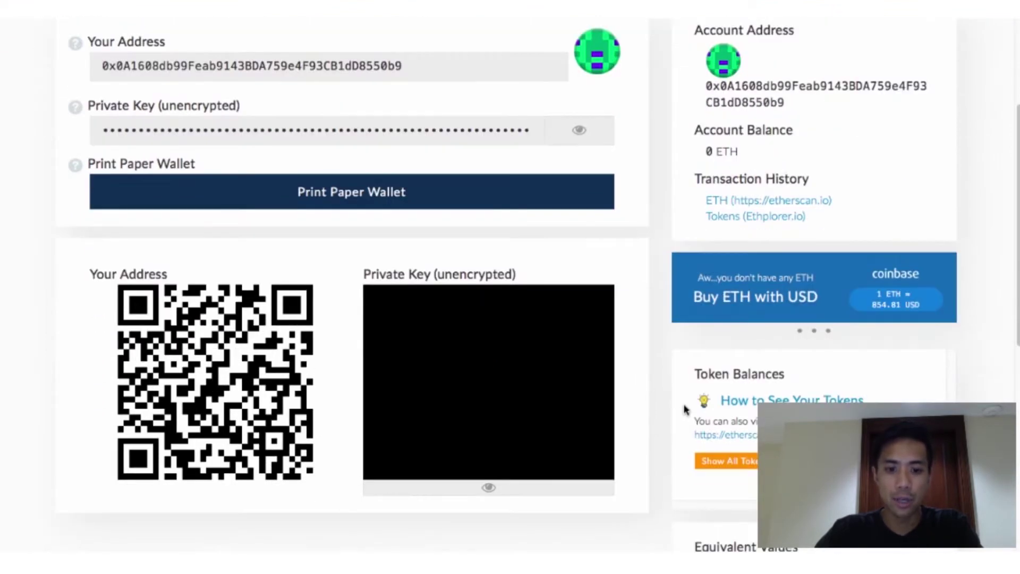
scroll(700, 406, down, 1)
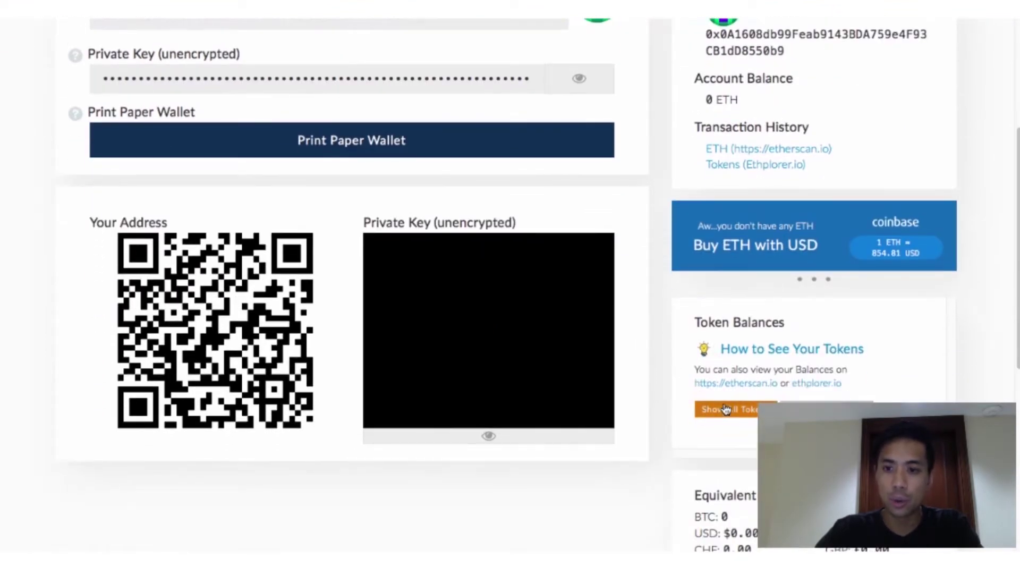
click(699, 409)
Step: Select the wallet's account address so it can be copied
scroll(685, 404, down, 3)
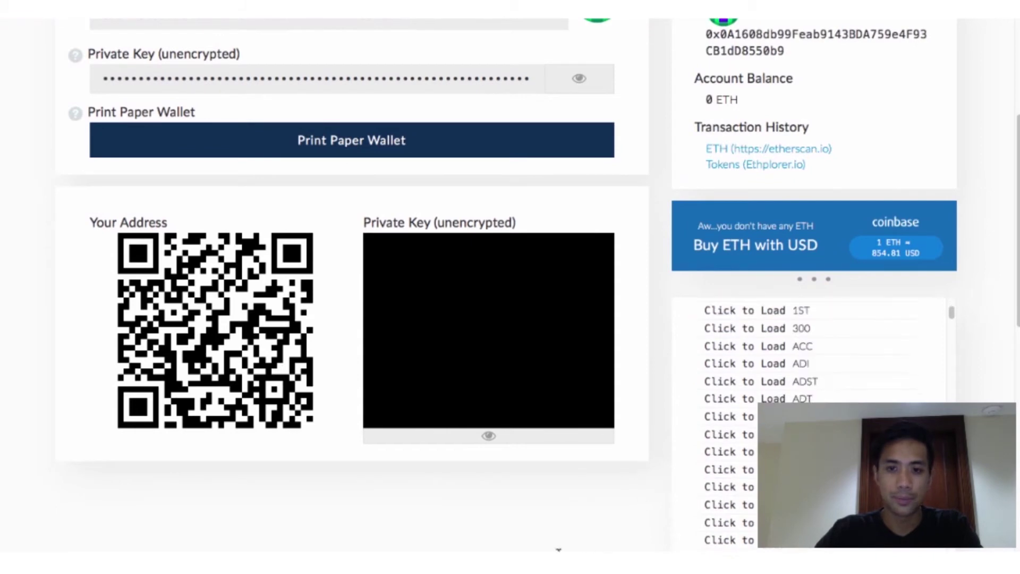
scroll(616, 534, up, 6)
drag(706, 266, 797, 280)
key(ctrl+c)
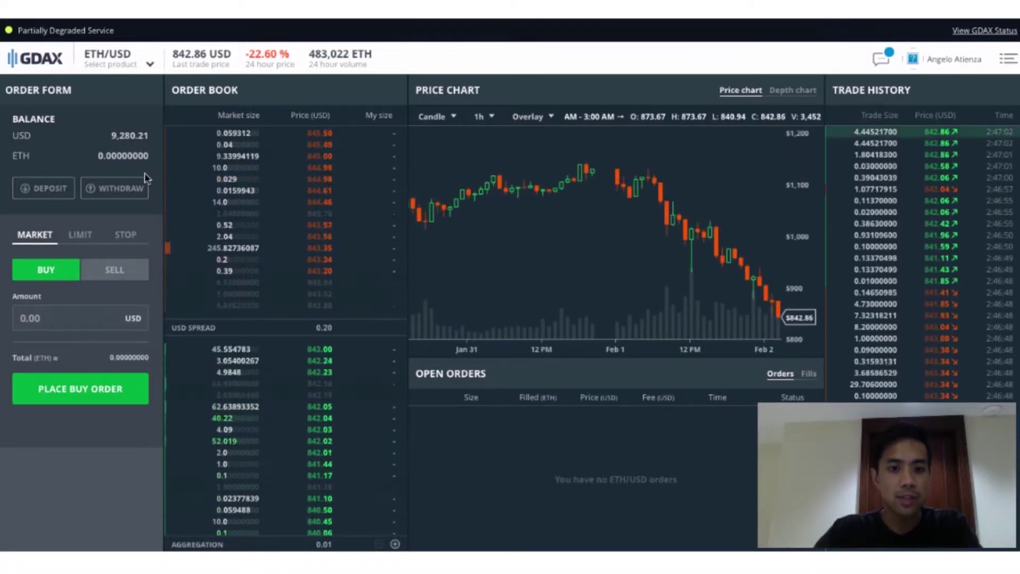
Step: Set up a GDAX ETH Address withdrawal with the wallet's address as destination
click(121, 188)
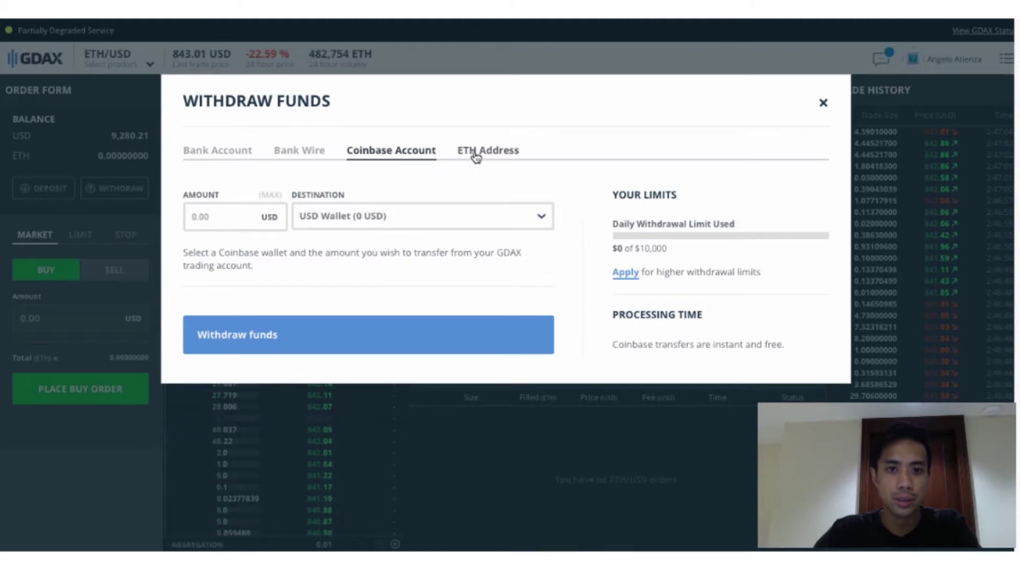
click(474, 154)
click(396, 218)
key(ctrl+v)
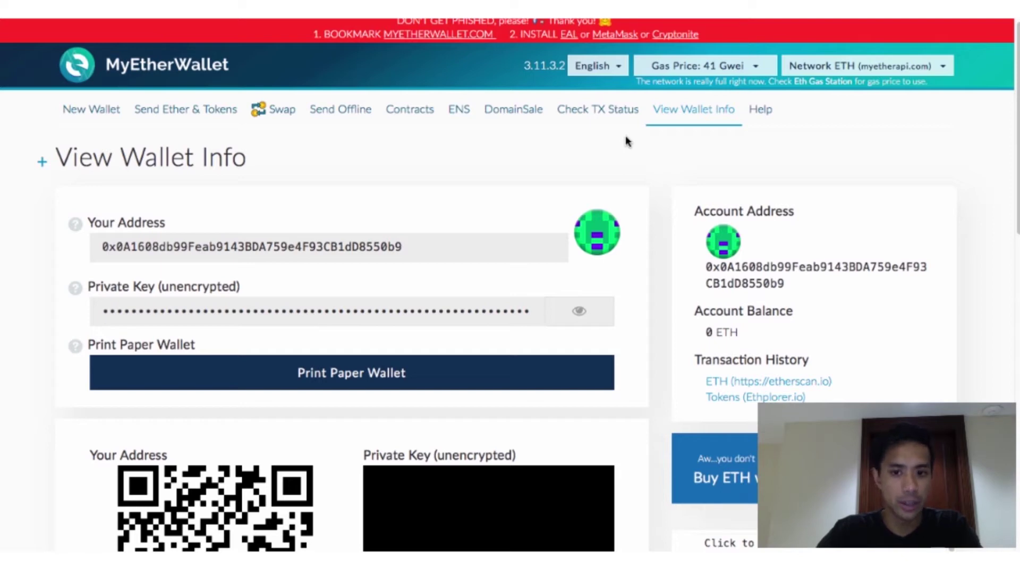
Step: Bring the Token Balances panel into view and open a new blank browser tab
scroll(627, 141, down, 3)
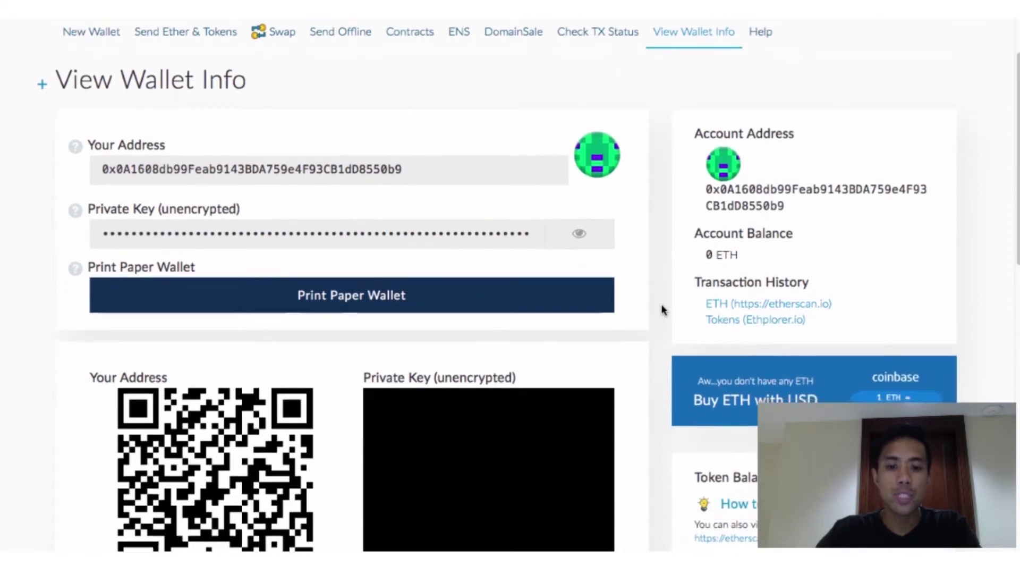
scroll(662, 309, down, 8)
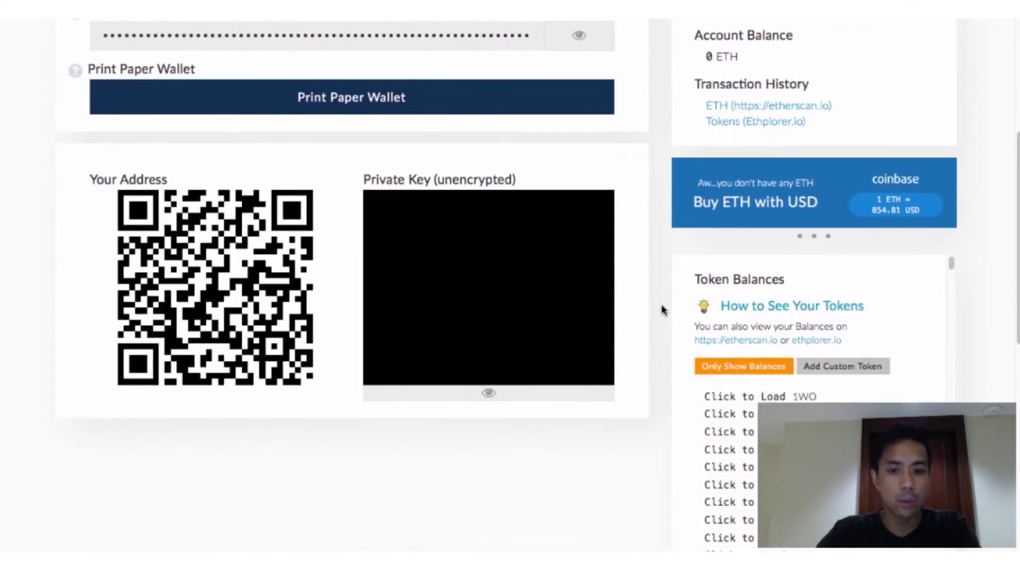
scroll(662, 310, down, 4)
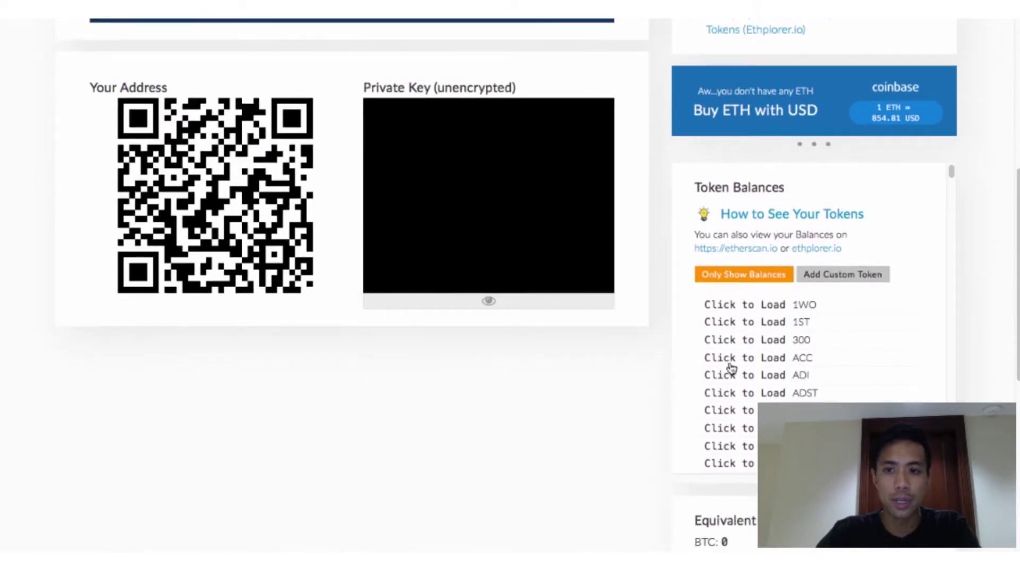
key(super+t)
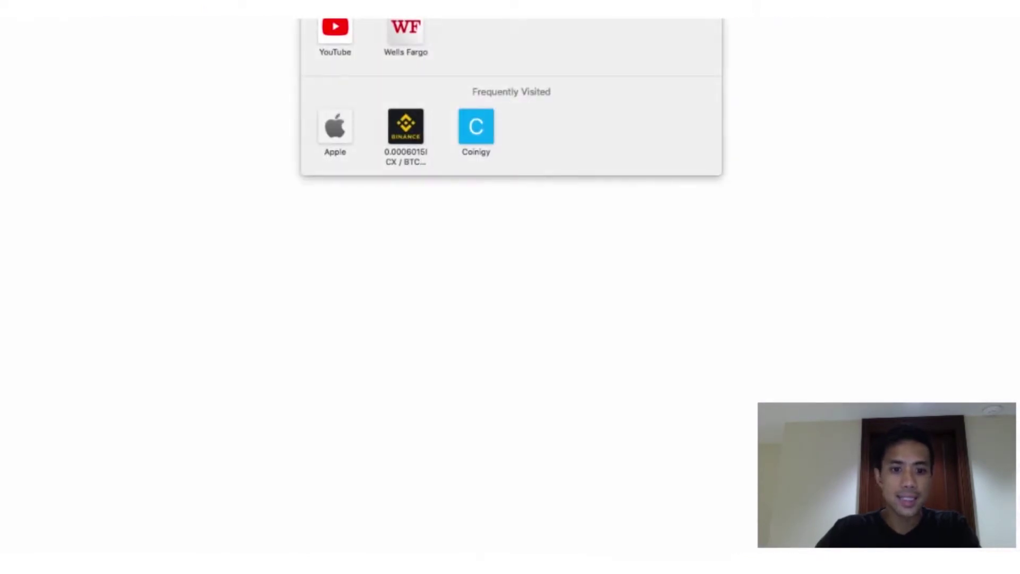
Step: Load the ICO Tracker listing and scroll to the Electron World Money card
key(Return)
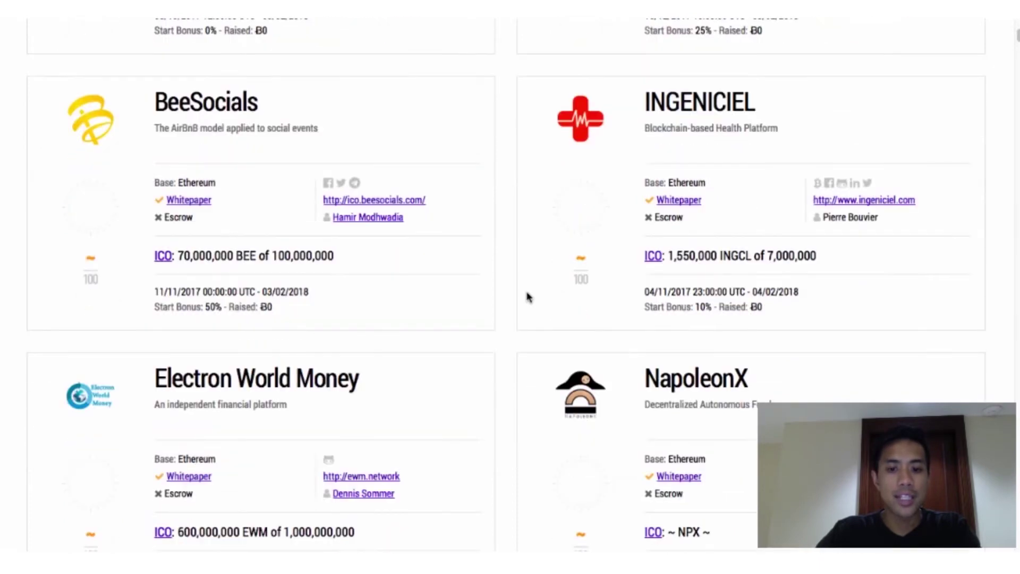
scroll(527, 296, down, 3)
scroll(523, 295, up, 6)
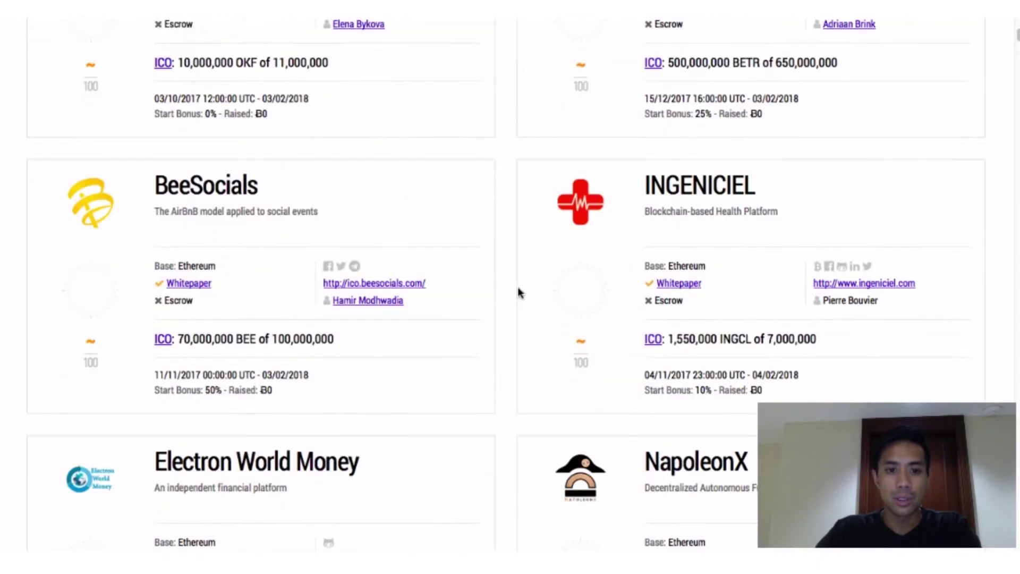
scroll(519, 292, down, 5)
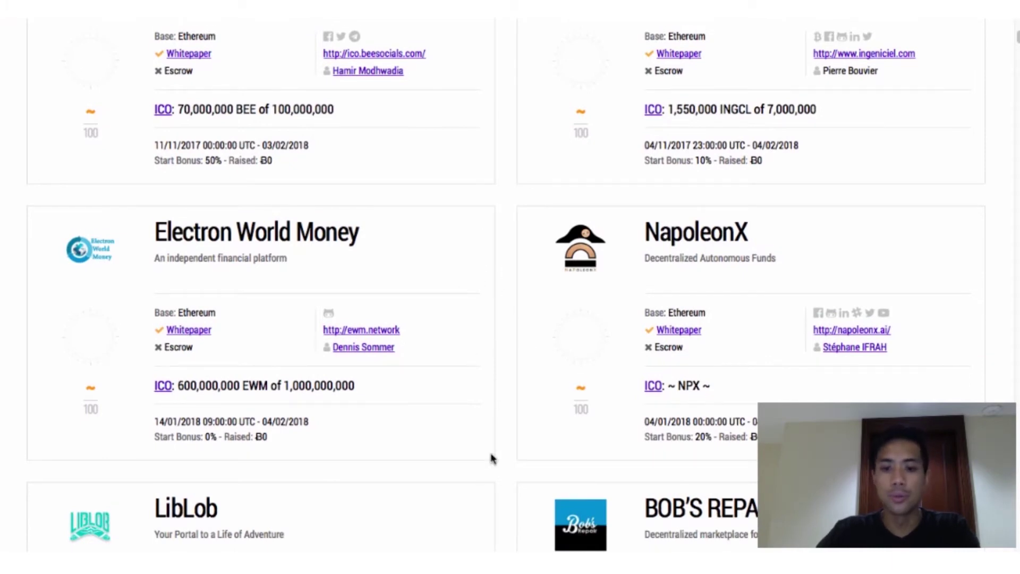
scroll(459, 367, down, 1)
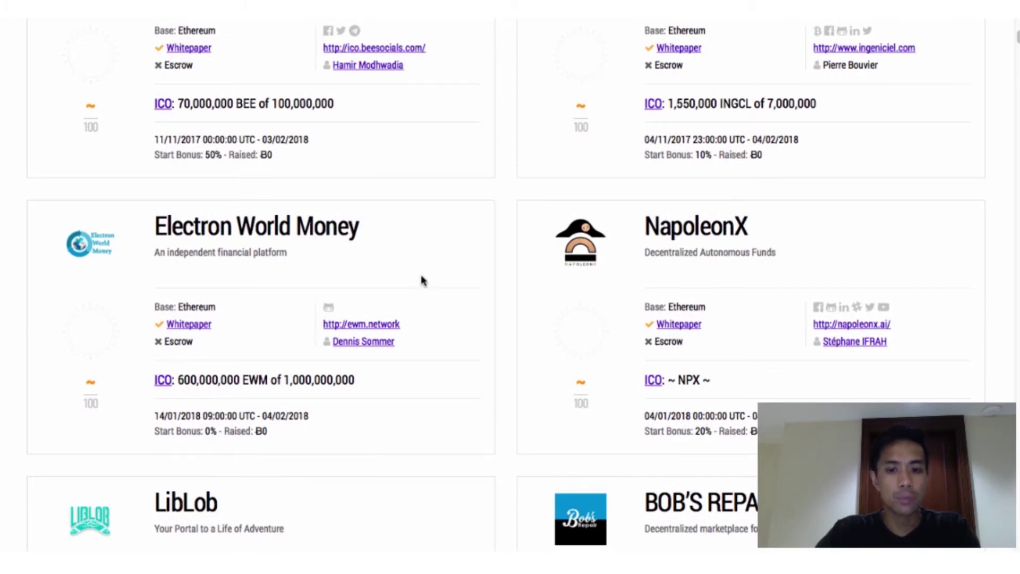
Step: Open the Electron World Money website and scroll through its page
click(373, 325)
scroll(480, 303, down, 2)
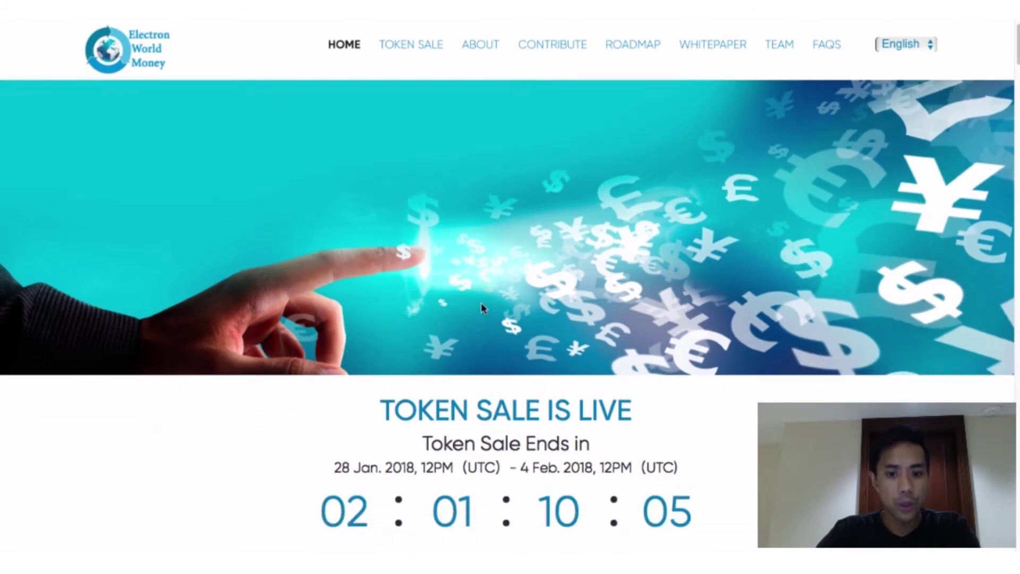
scroll(481, 304, down, 1)
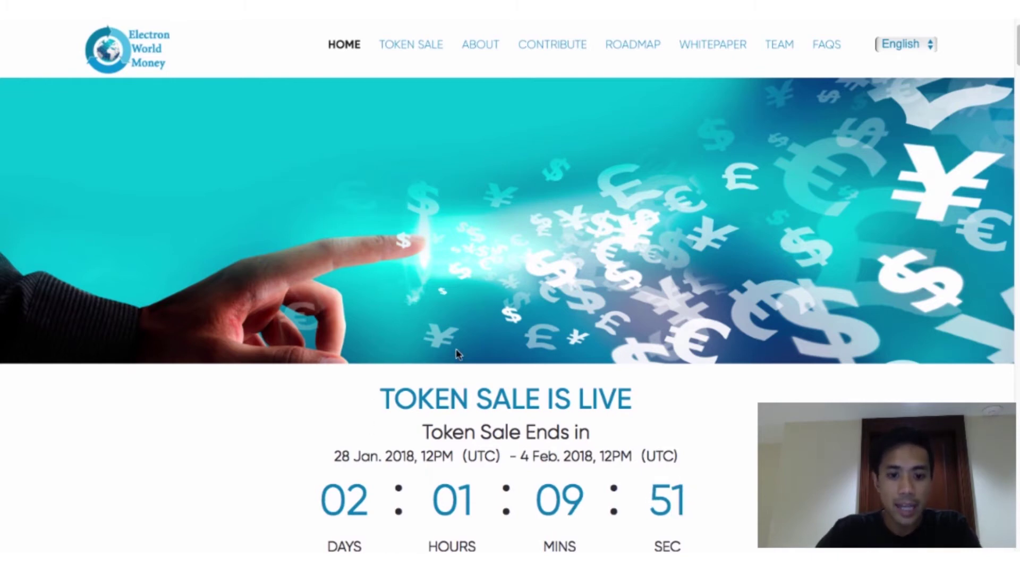
scroll(457, 354, down, 2)
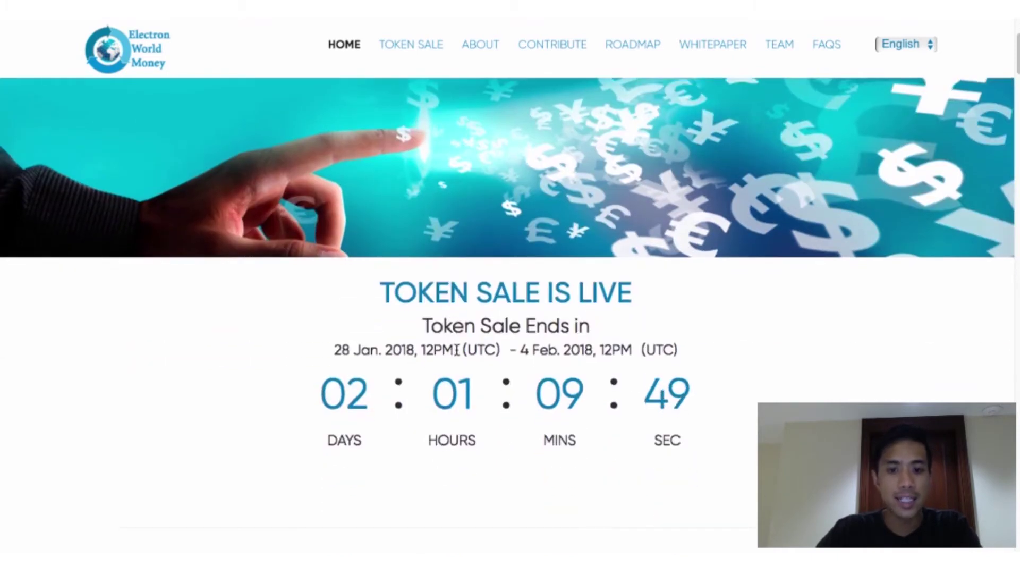
scroll(457, 350, down, 1)
scroll(597, 330, down, 1)
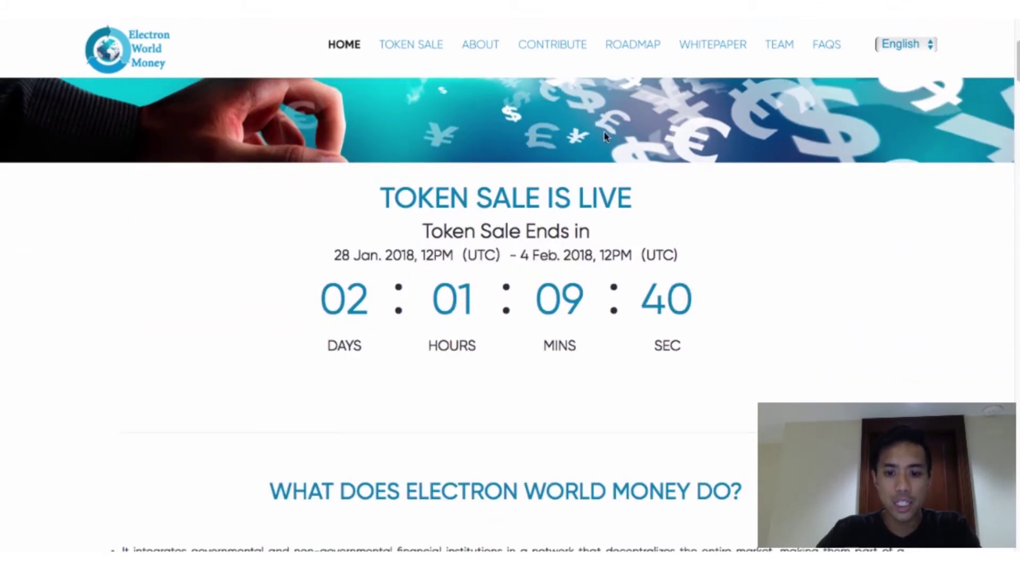
Step: Go to How to Contribute and select the 'Send ETH to' contribution address
click(565, 44)
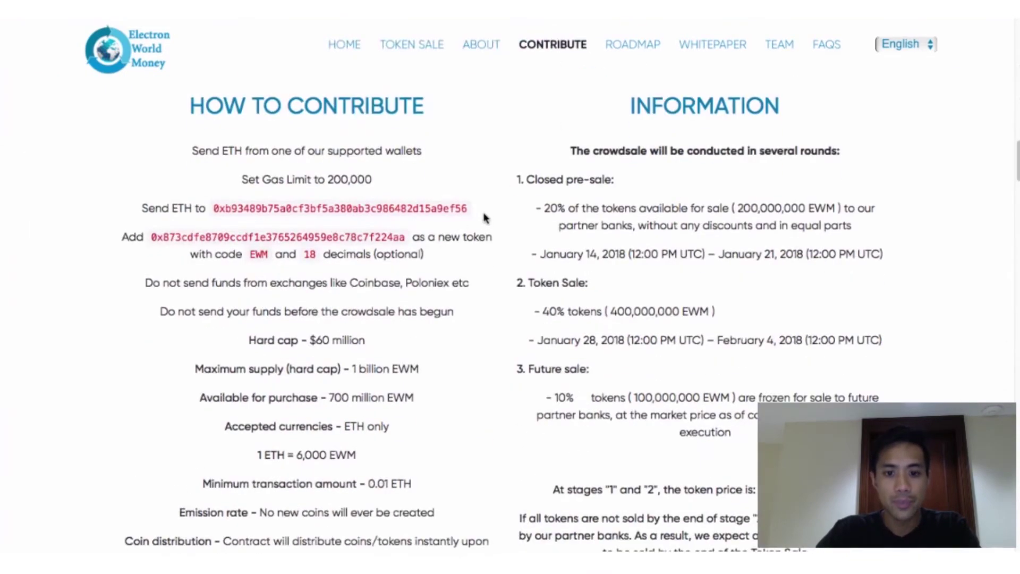
double_click(364, 208)
key(super+c)
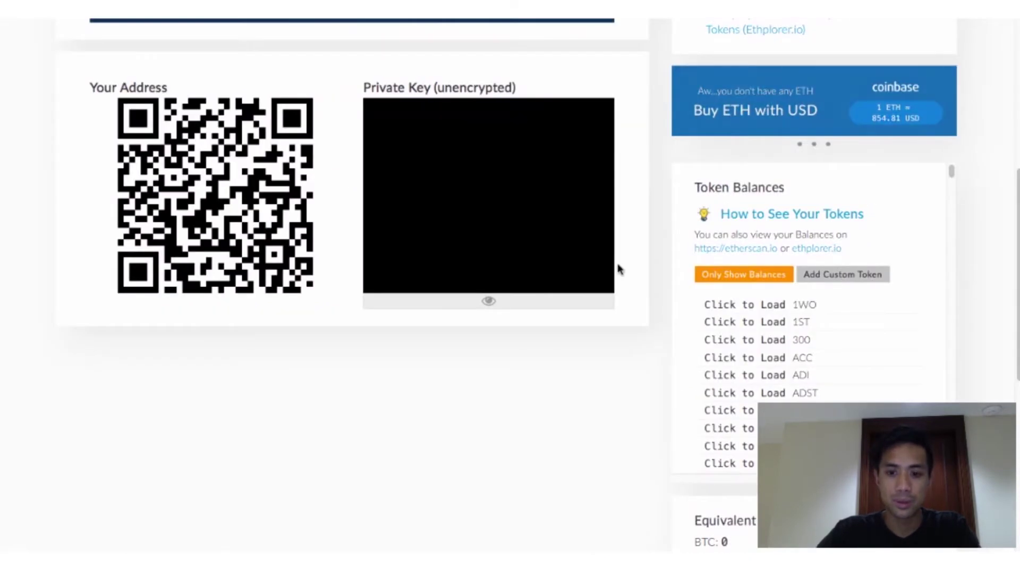
scroll(631, 237, up, 8)
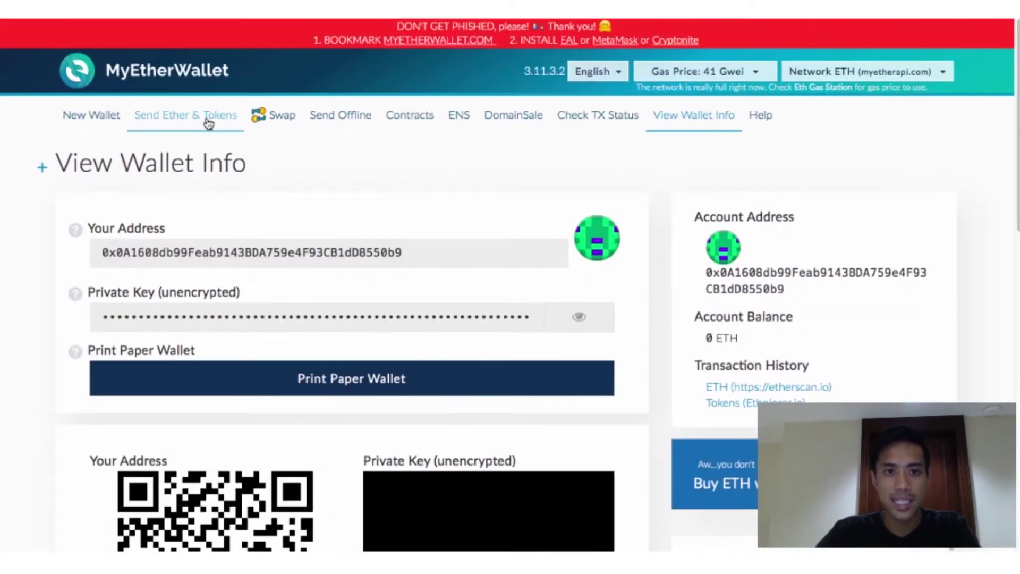
Step: Open Send Ether & Tokens and unlock the wallet with its private key
click(208, 124)
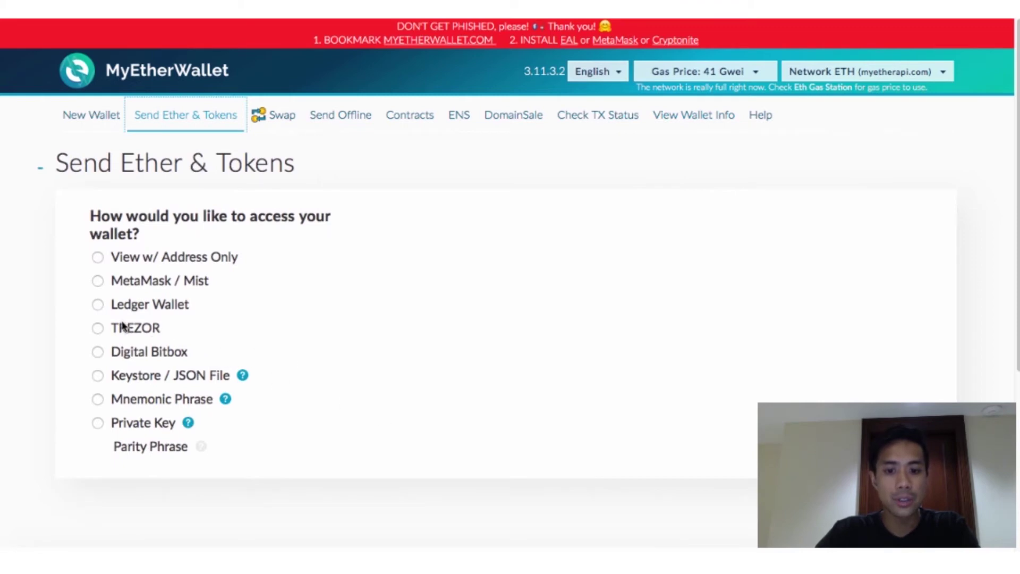
click(97, 423)
scroll(406, 273, down, 3)
click(407, 273)
key(super+v)
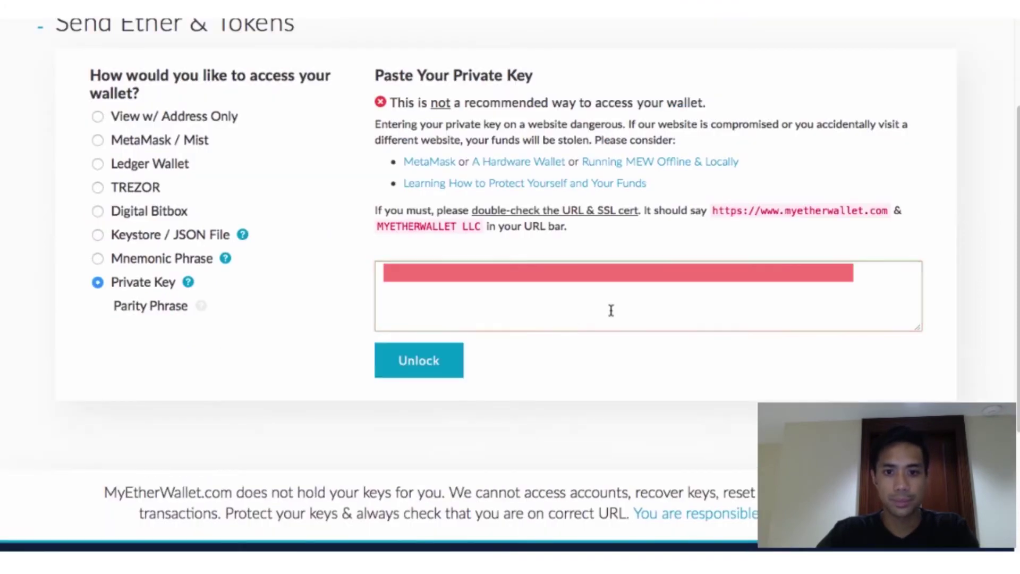
click(409, 374)
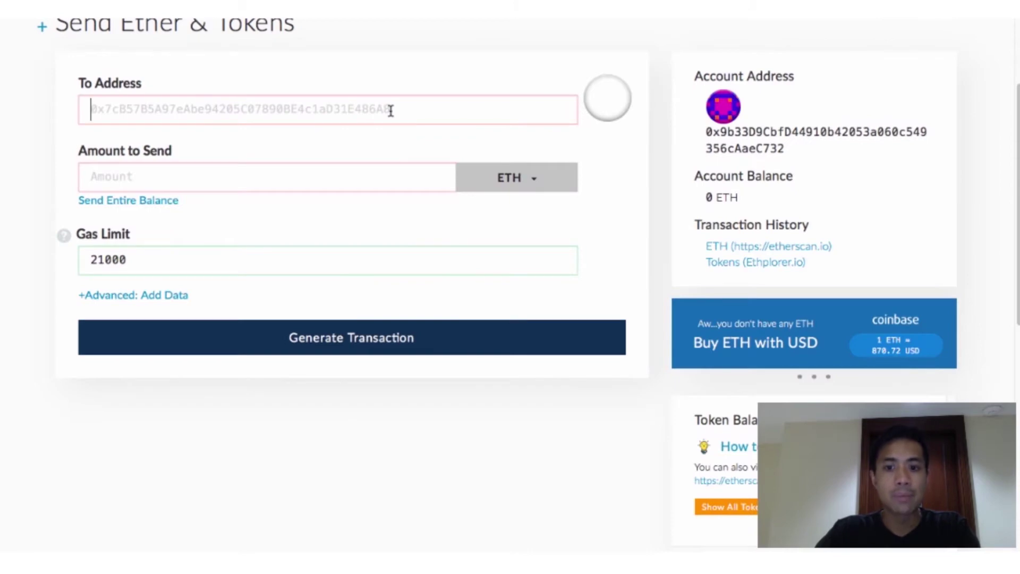
Step: Enter the EWM sale address as recipient and 1 ETH as the amount
key(super+v)
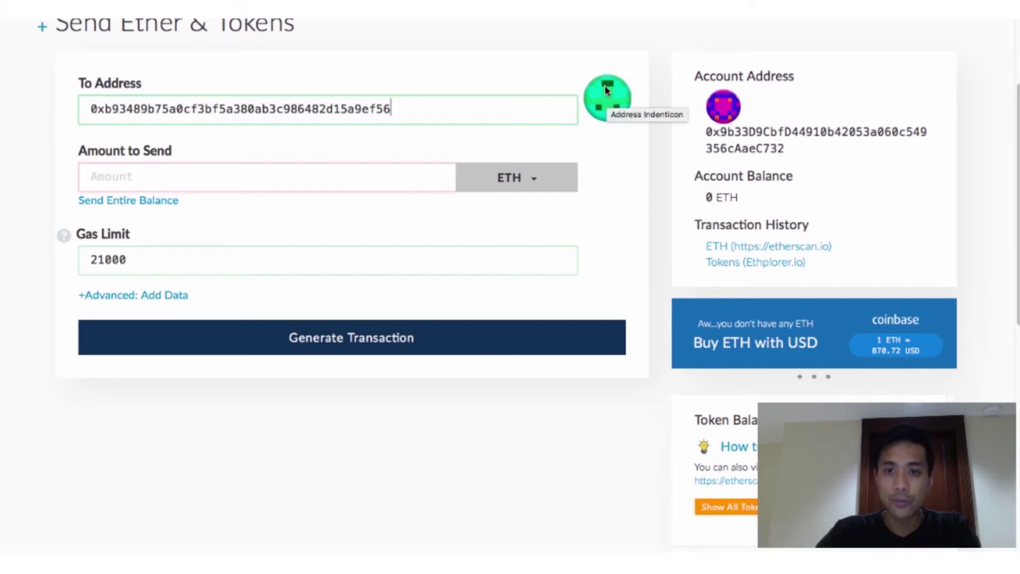
click(287, 178)
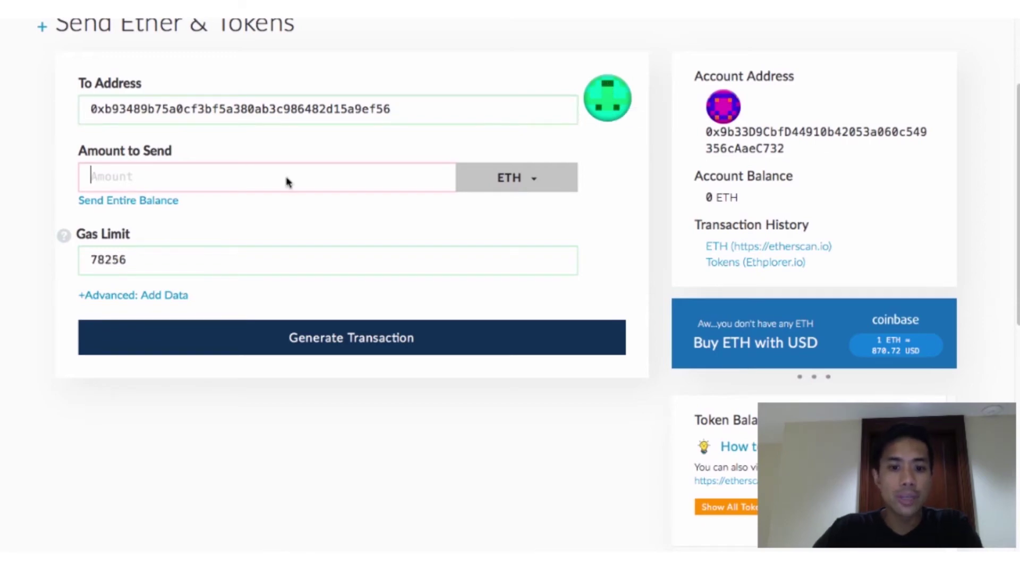
text(1)
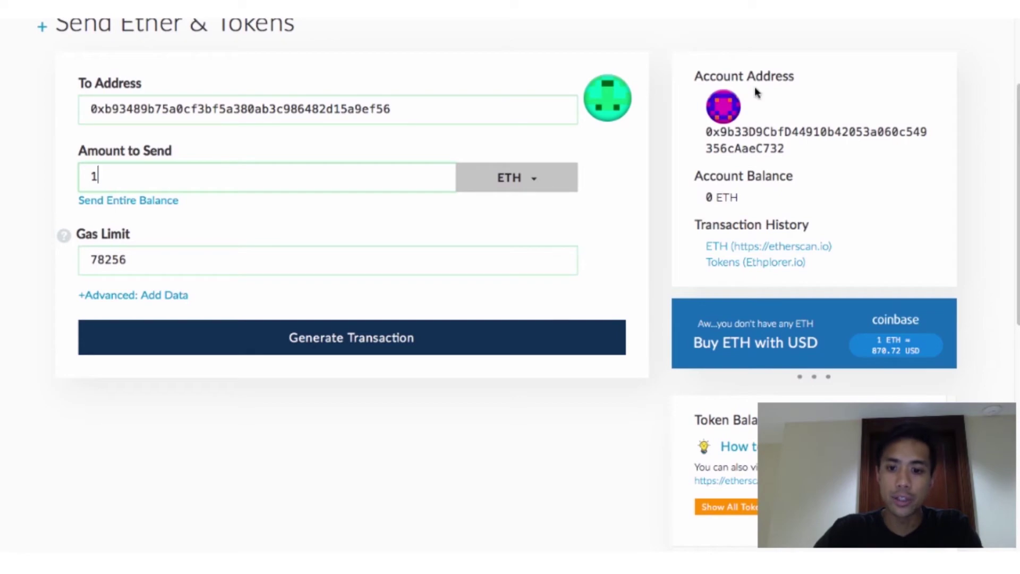
Step: Replace the 78256 gas limit with the recommended 200,000 and generate the transaction
key(ctrl+Tab)
drag(326, 180, 373, 181)
key(ctrl+c)
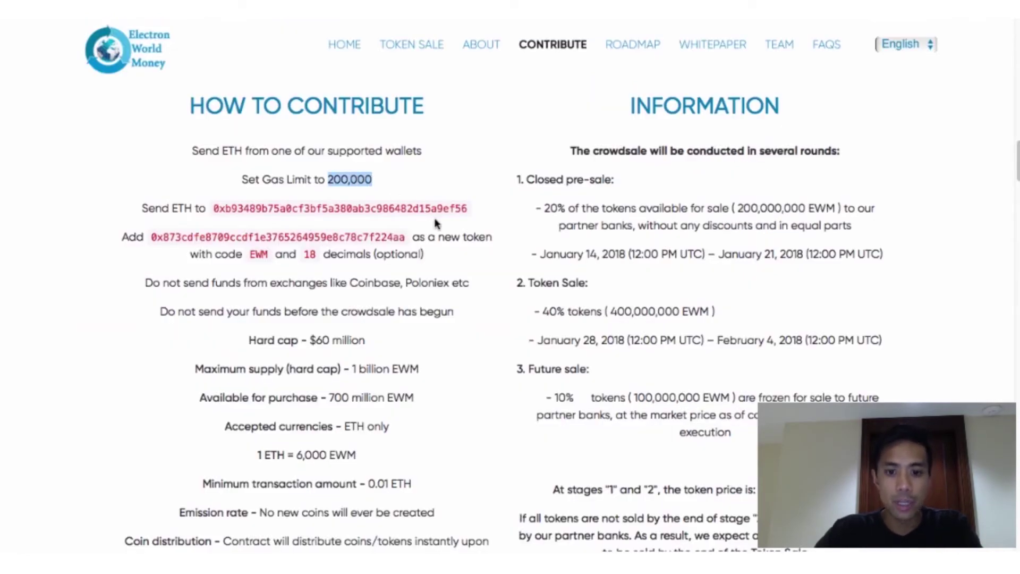
key(ctrl+shift+Tab)
drag(152, 260, 36, 278)
key(ctrl+v)
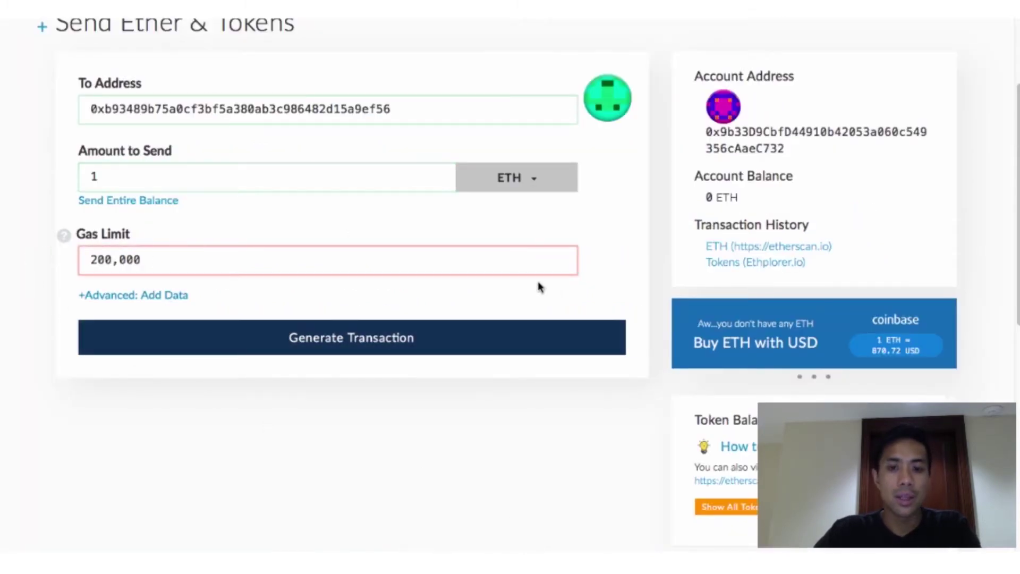
click(421, 339)
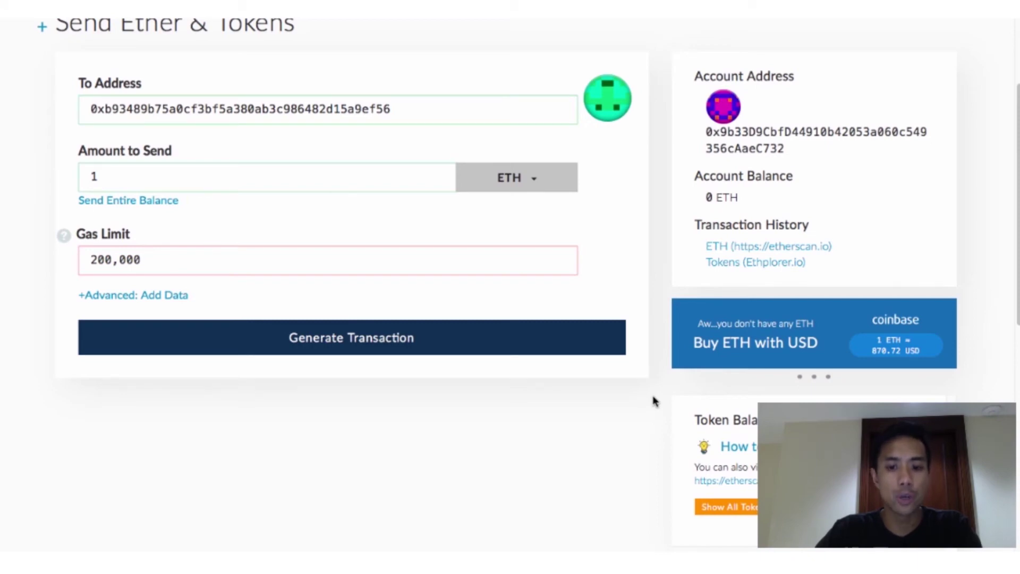
Step: Open the Add Custom Token form under Token Balances
scroll(649, 318, up, 3)
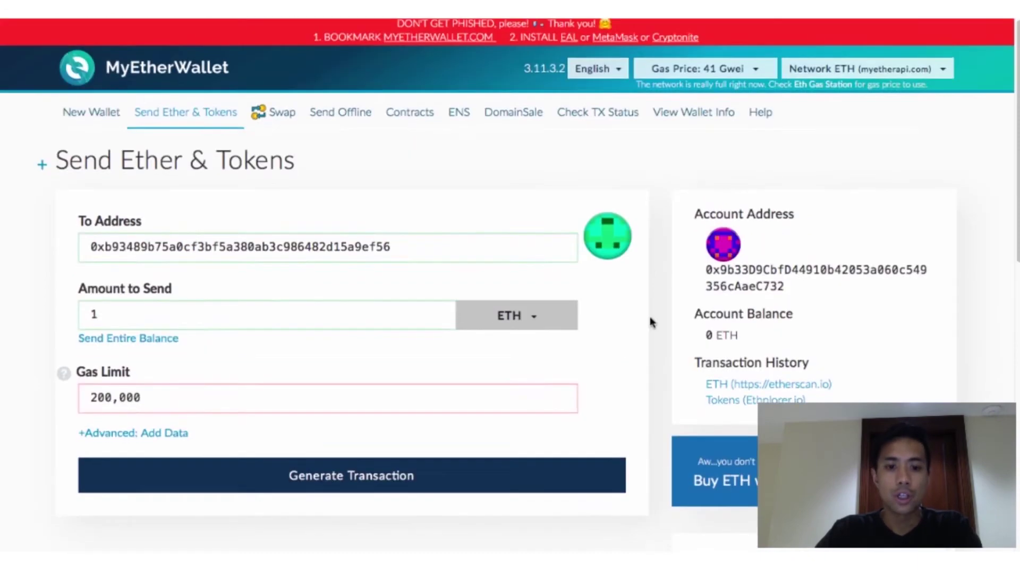
scroll(651, 320, down, 4)
scroll(652, 321, down, 3)
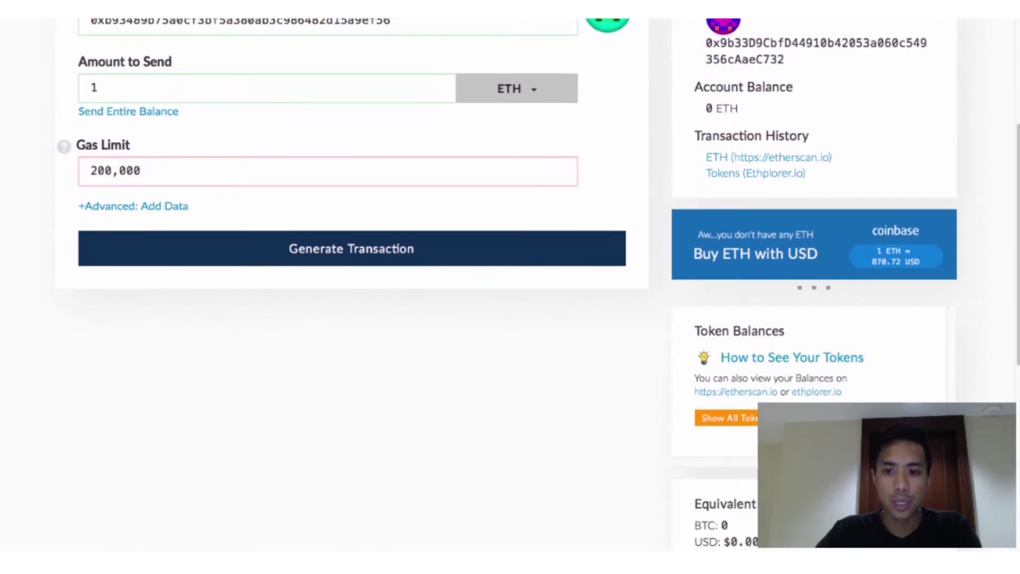
click(813, 418)
Step: Return to the Electron World Money contribute page listing the EWM contract and 18 decimals
scroll(625, 385, down, 1)
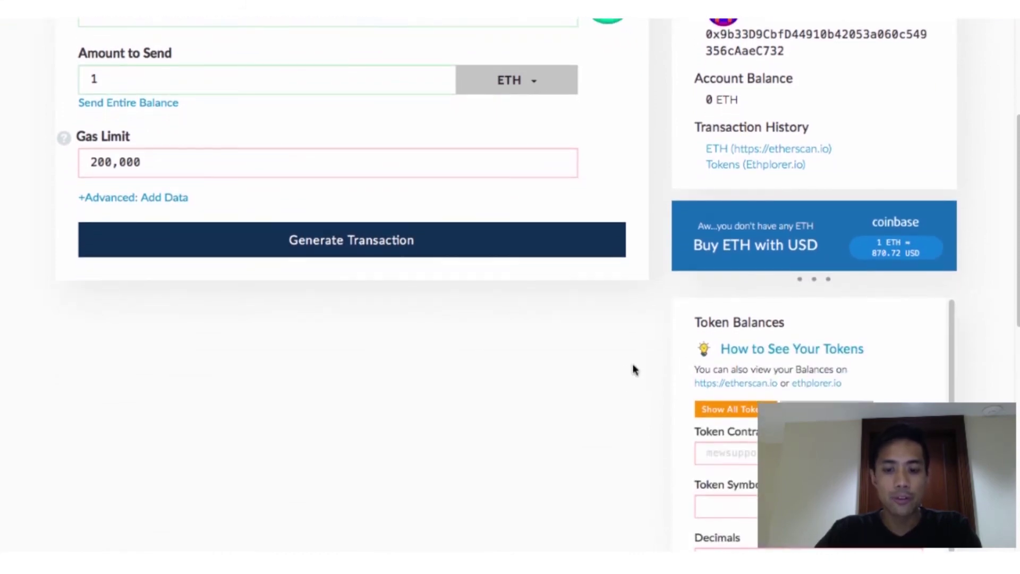
scroll(633, 375, down, 3)
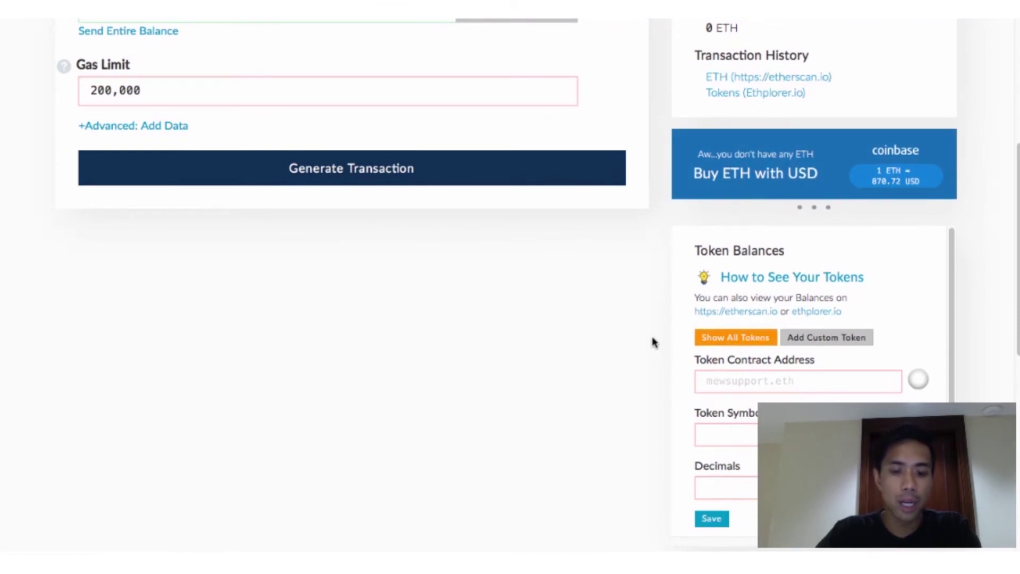
click(868, 10)
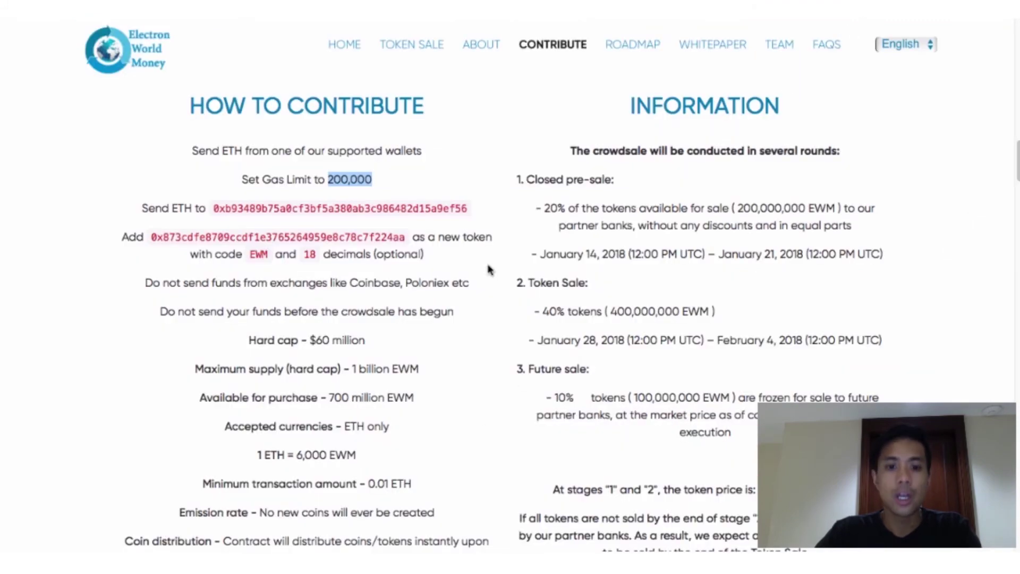
Step: Copy the EWM contract address from the Contribute page into Token Contract Address
click(473, 219)
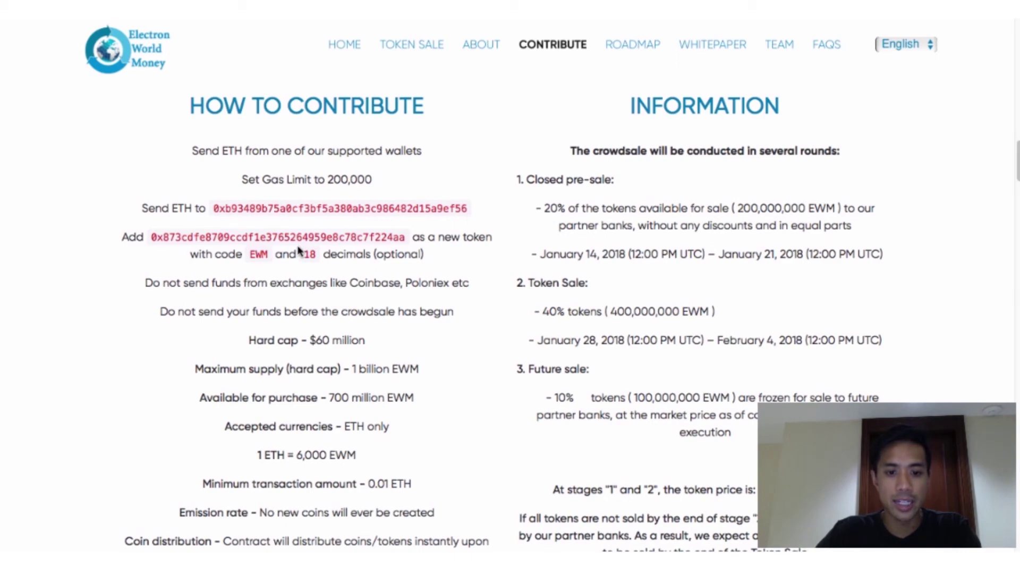
double_click(203, 239)
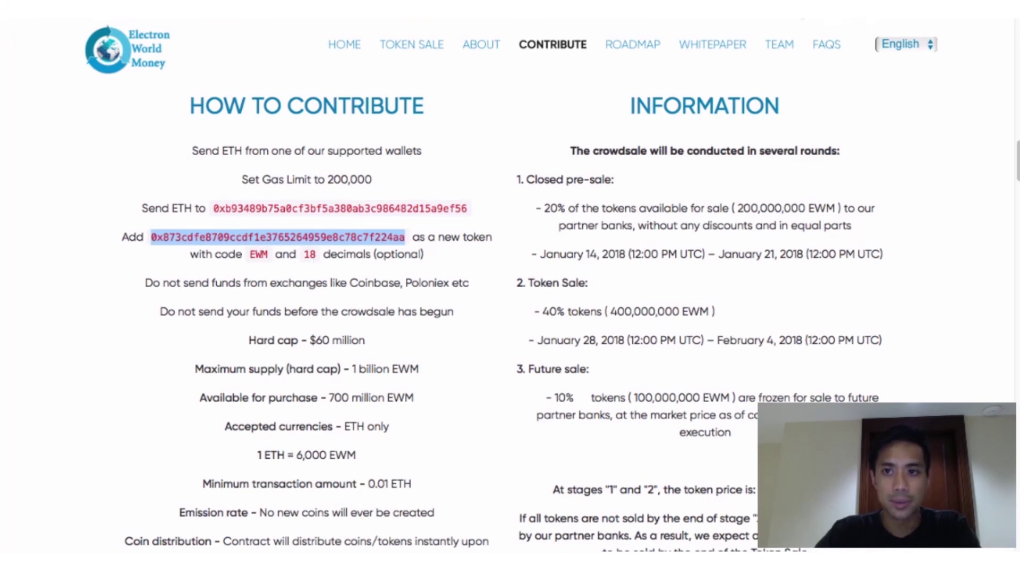
key(ctrl+Tab)
key(ctrl+v)
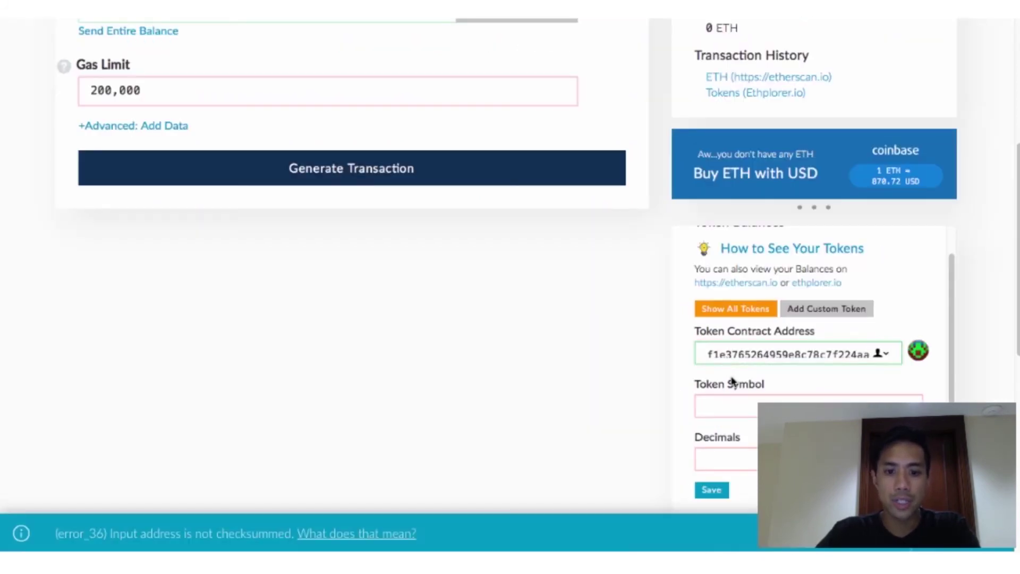
Step: Fill in token symbol EWM and 18 decimals in the custom token form
click(741, 406)
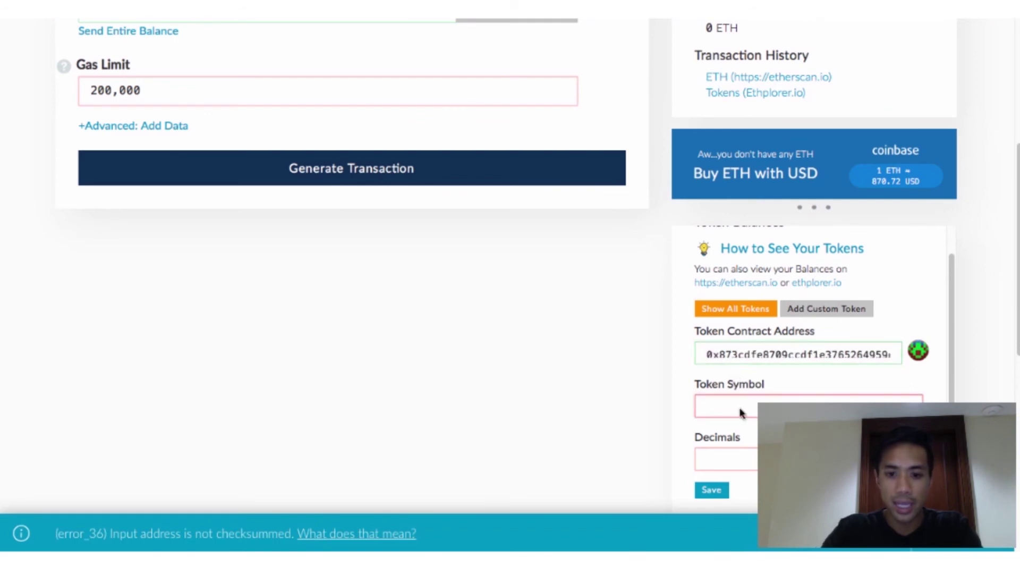
text(EWM)
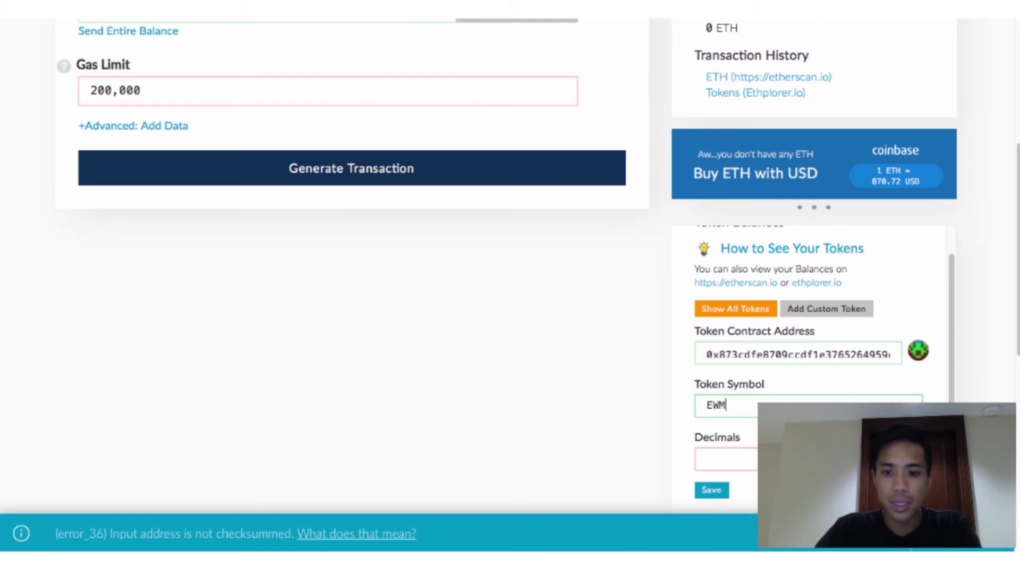
key(Tab)
text(18)
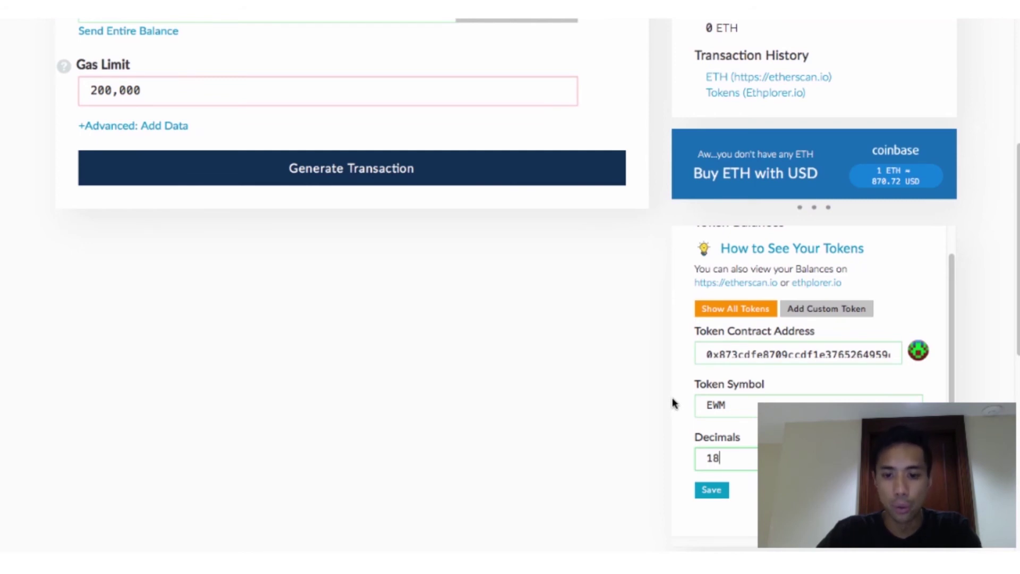
scroll(672, 403, up, 3)
scroll(664, 391, up, 5)
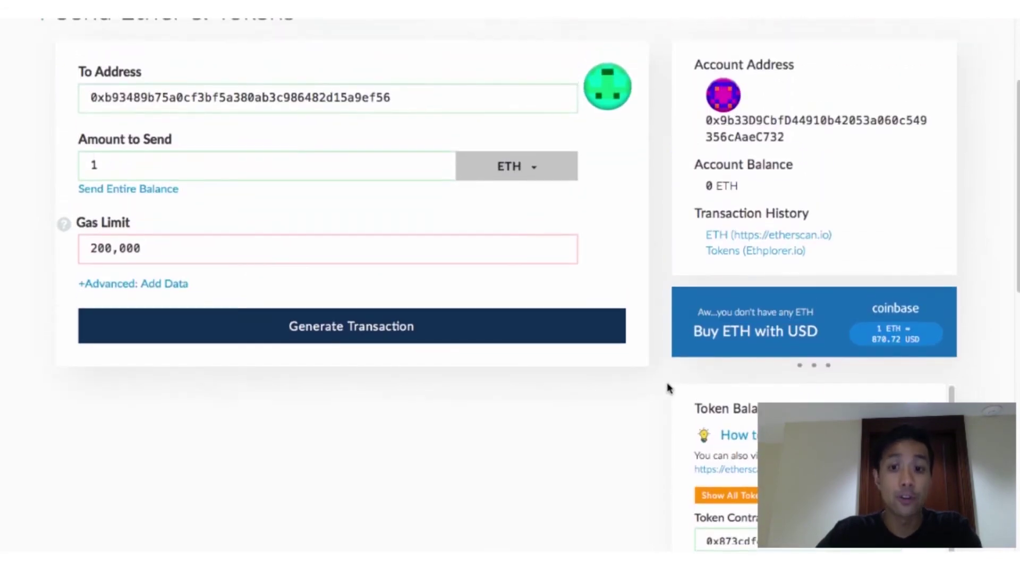
scroll(666, 385, up, 3)
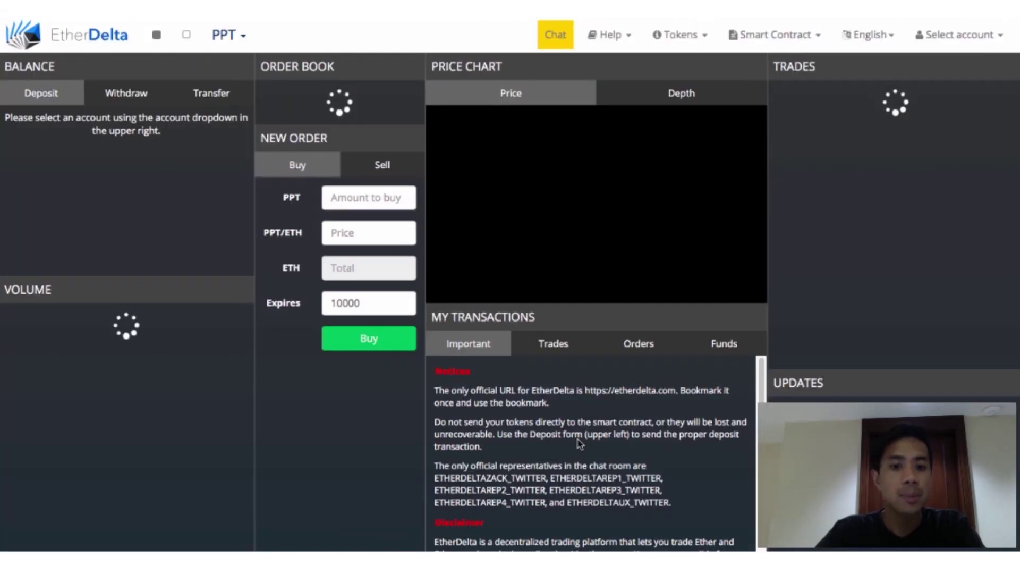